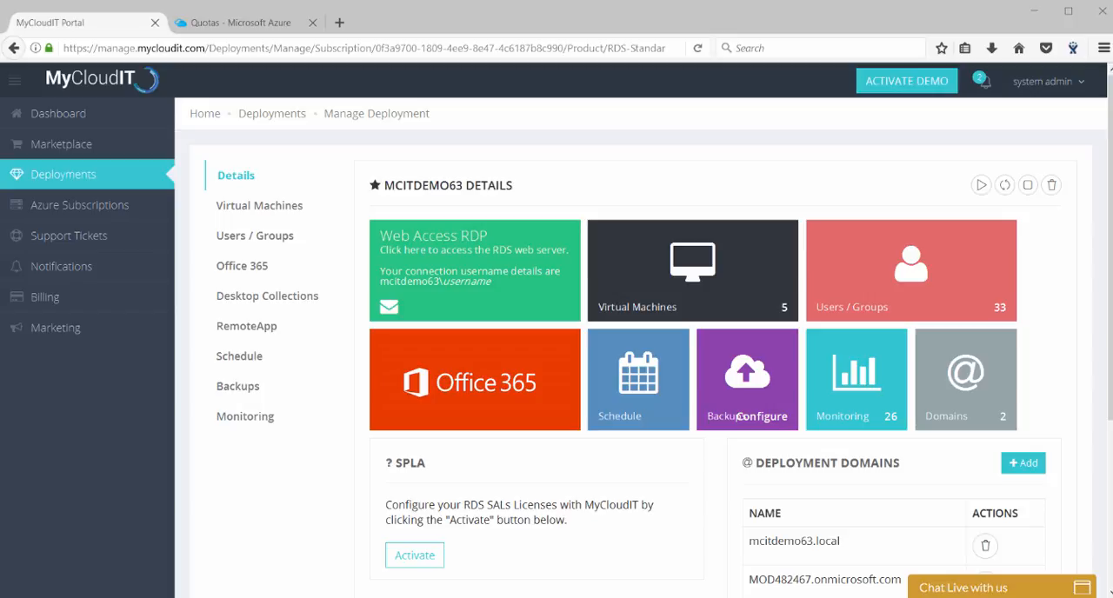
Open the MCITDEMO63 deployment's backup settings and submit Geo Redundant Storage as the backup redundancy.
click(250, 398)
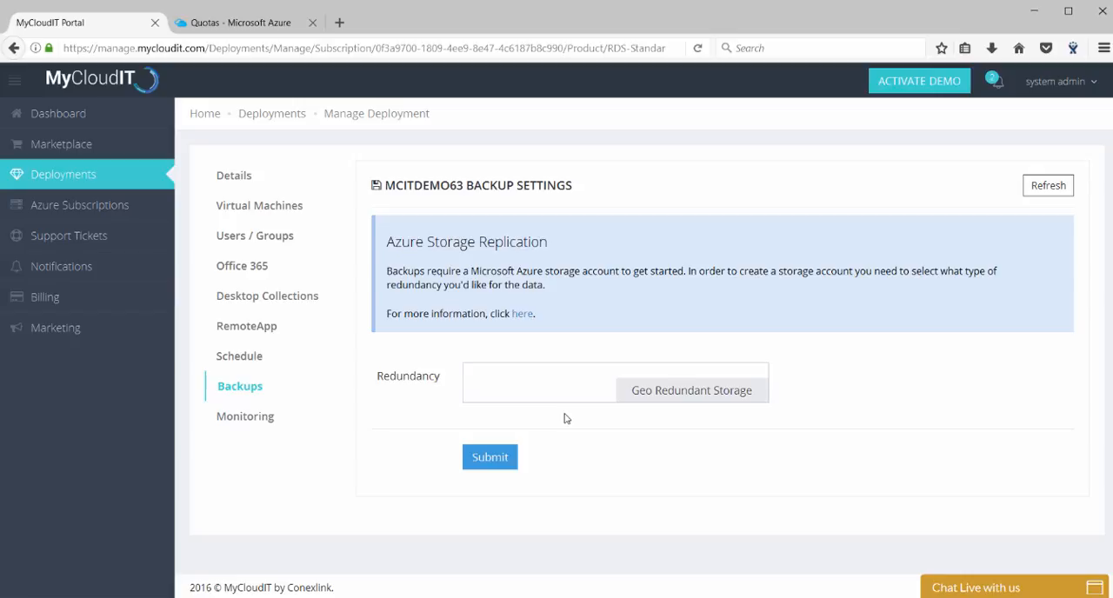
click(492, 461)
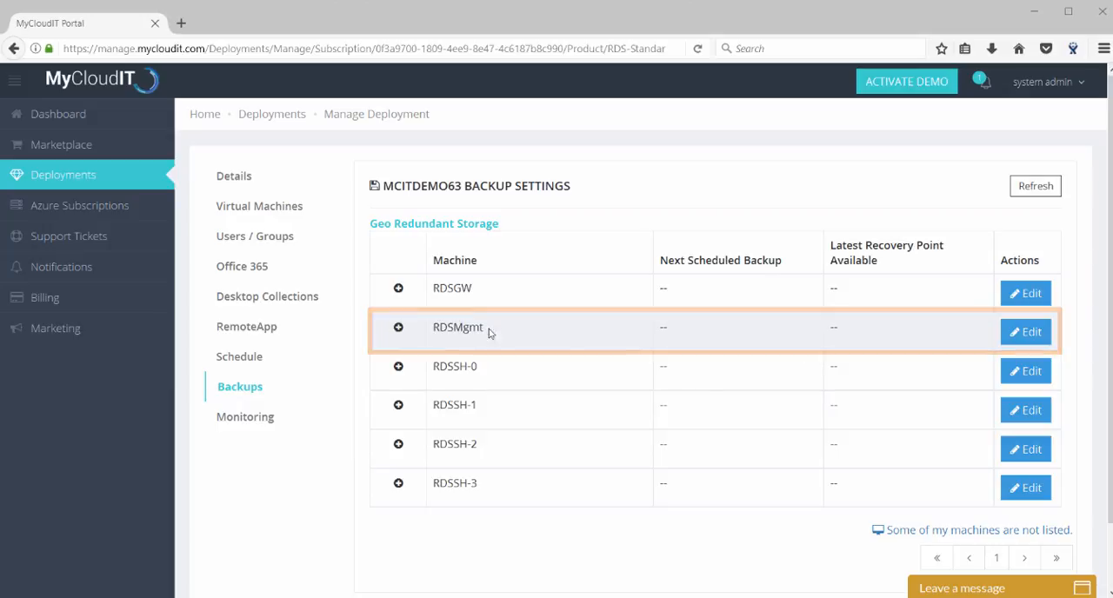
Edit the RDSMgmt backup settings to include the C:\, F:\RDS-UPD and S:\Shared Storage drives, and proceed to scheduling.
click(1028, 332)
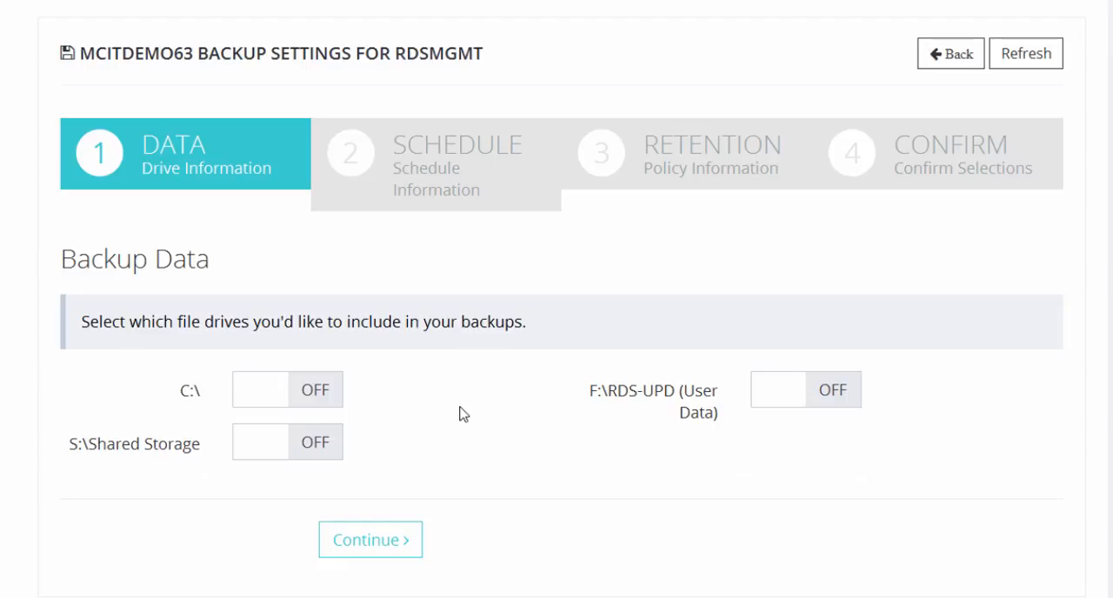
click(325, 398)
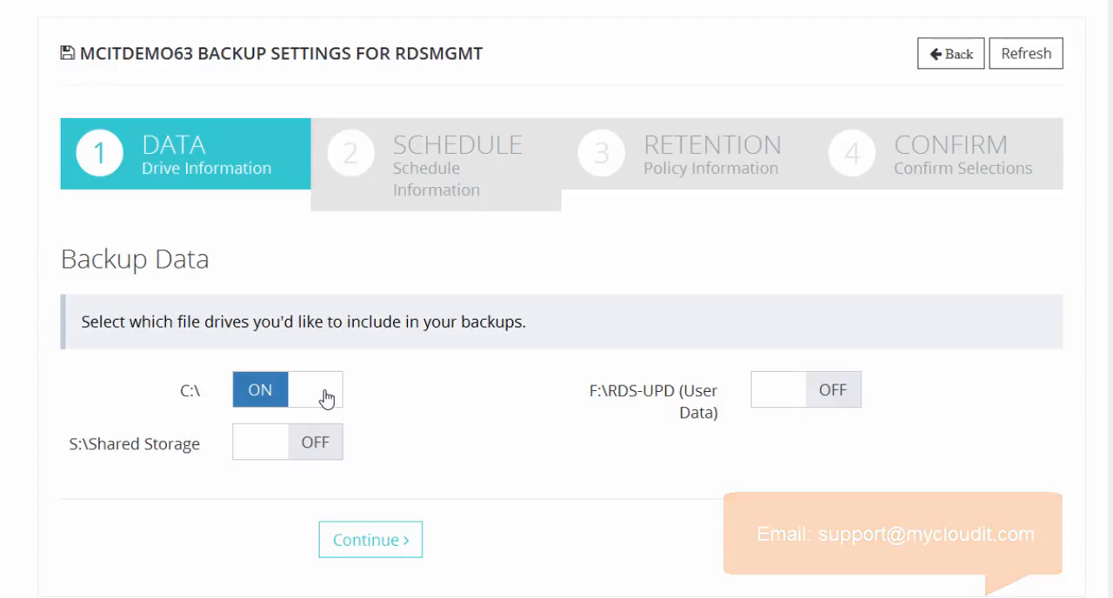
click(772, 399)
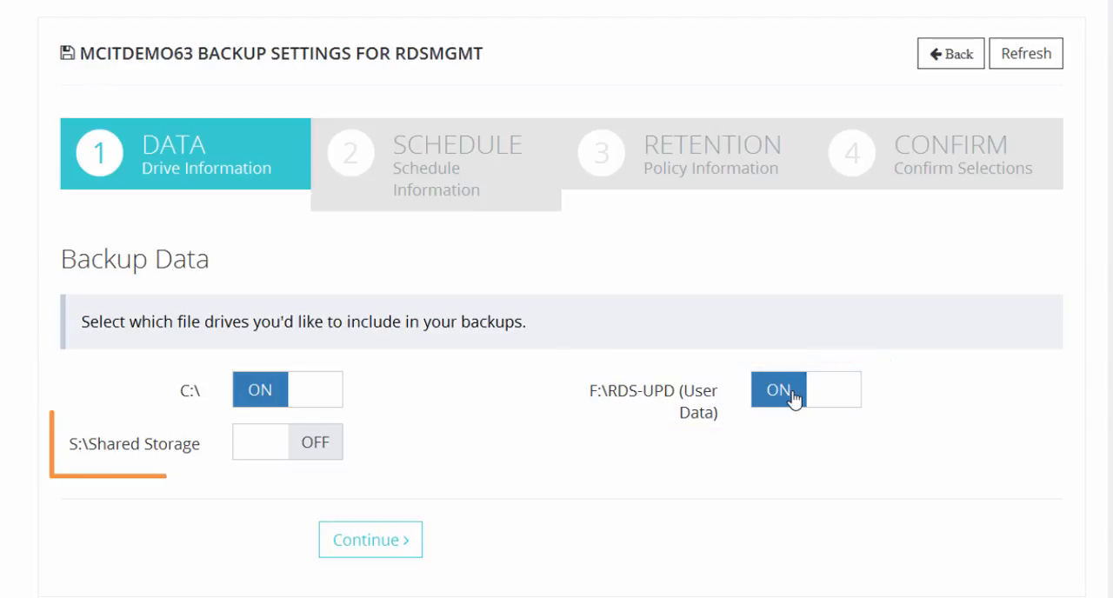
click(266, 447)
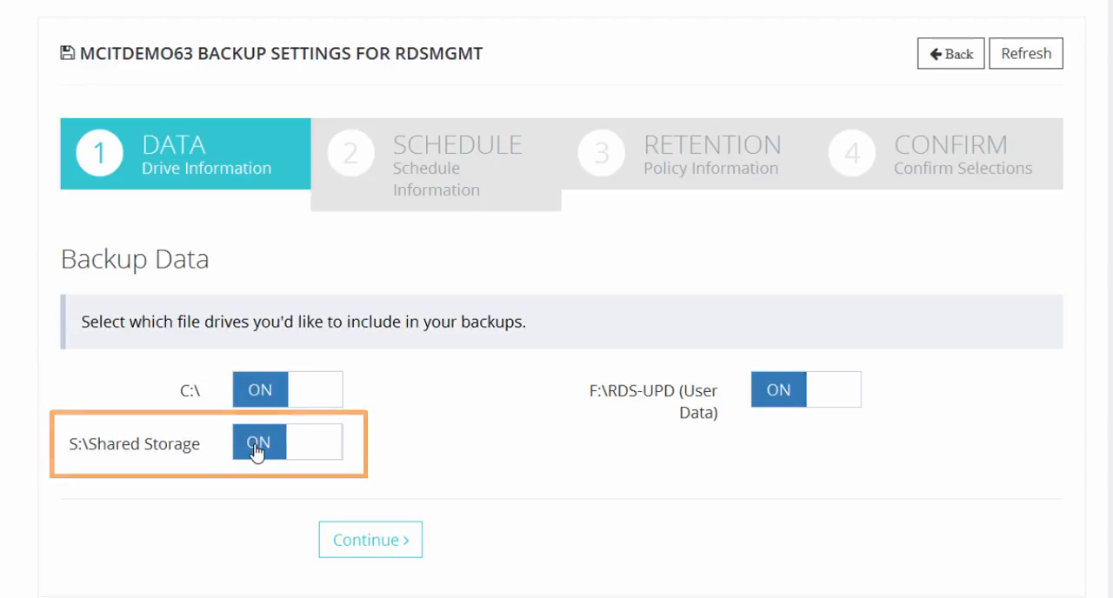
click(409, 548)
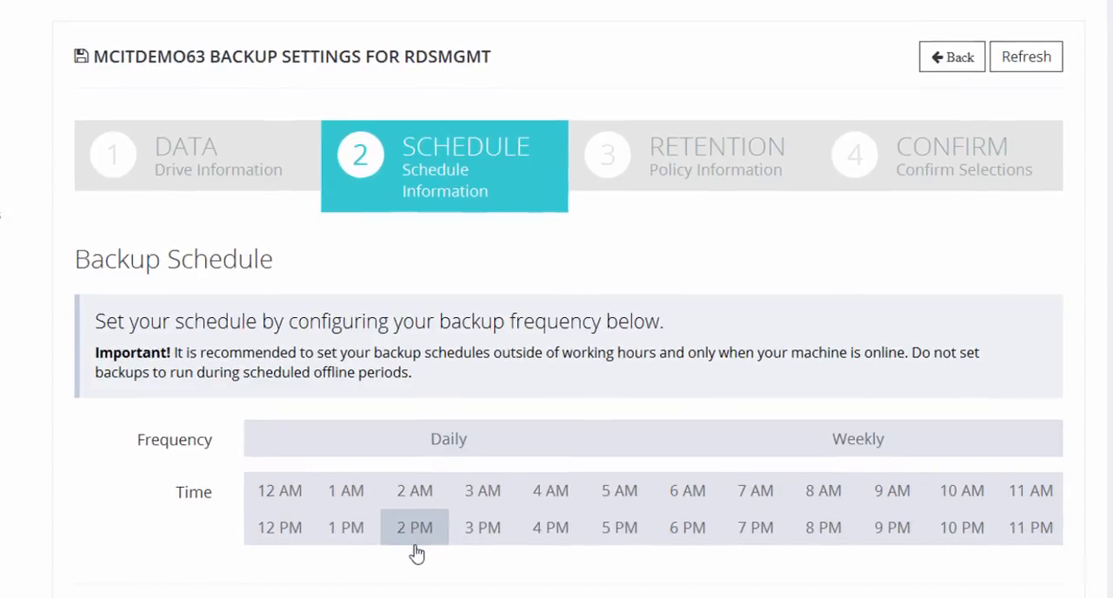
Set the backup schedule to Daily at 12 PM.
scroll(252, 538, down, 1)
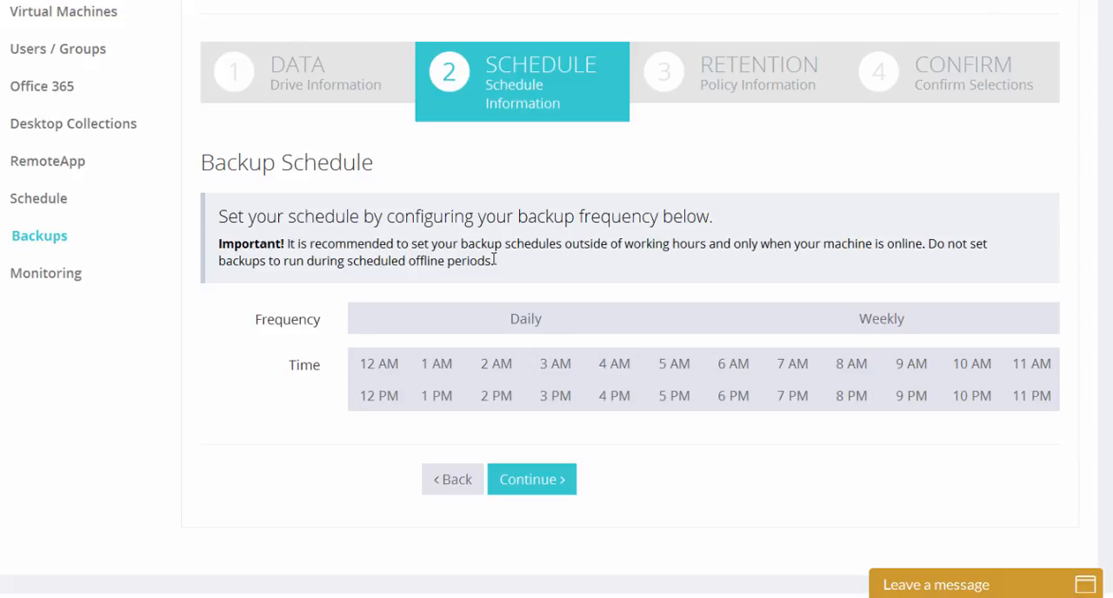
click(453, 315)
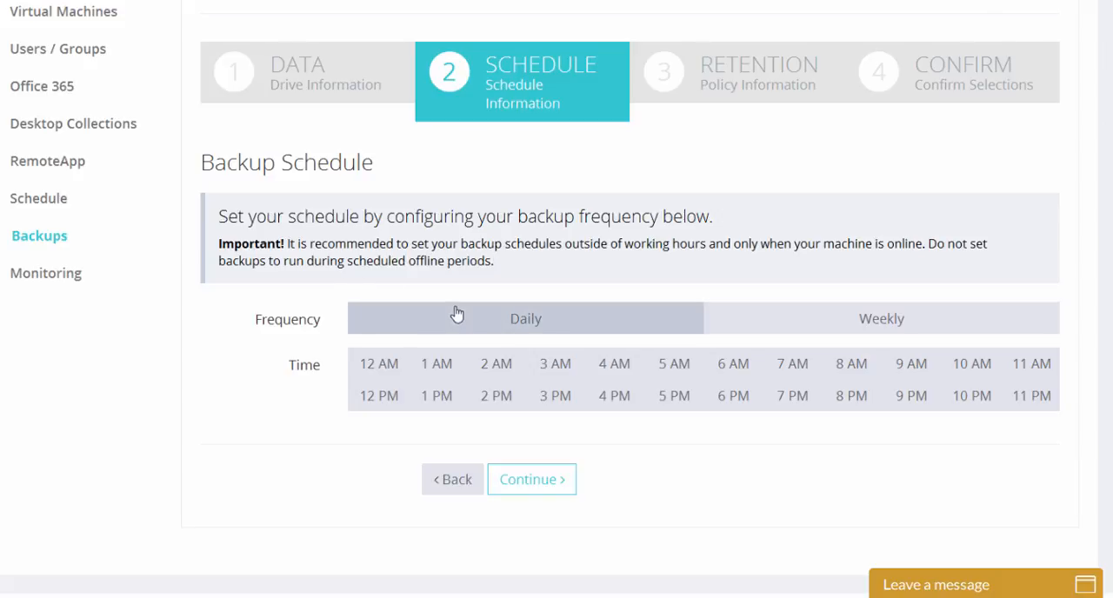
click(373, 401)
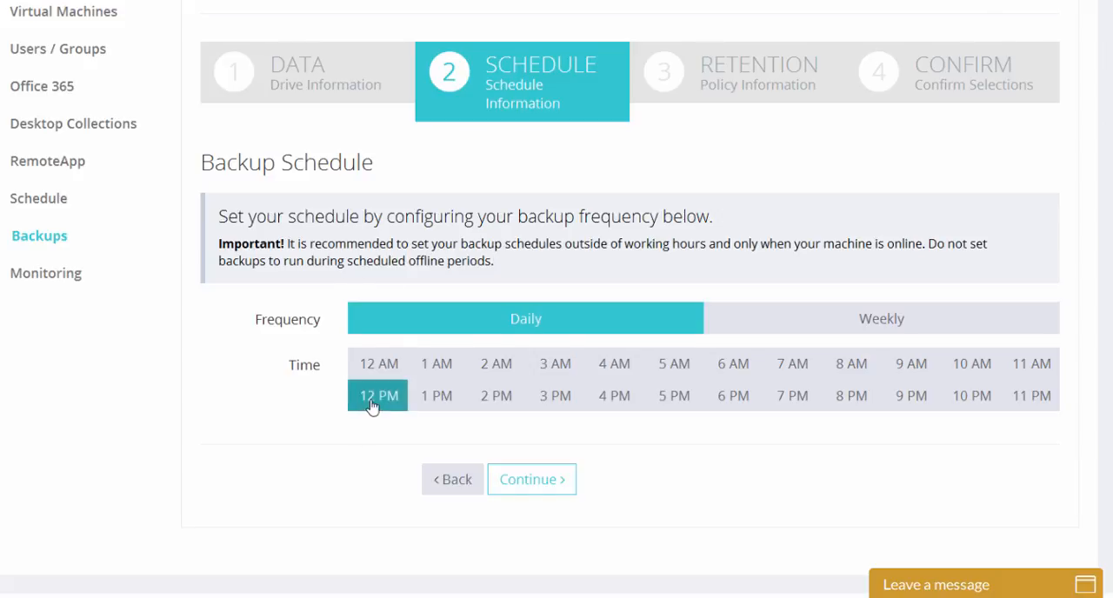
Schedule weekly backups for Monday through Friday at 12 PM with a weekly frequency of 1 Week, and proceed to retention.
click(911, 327)
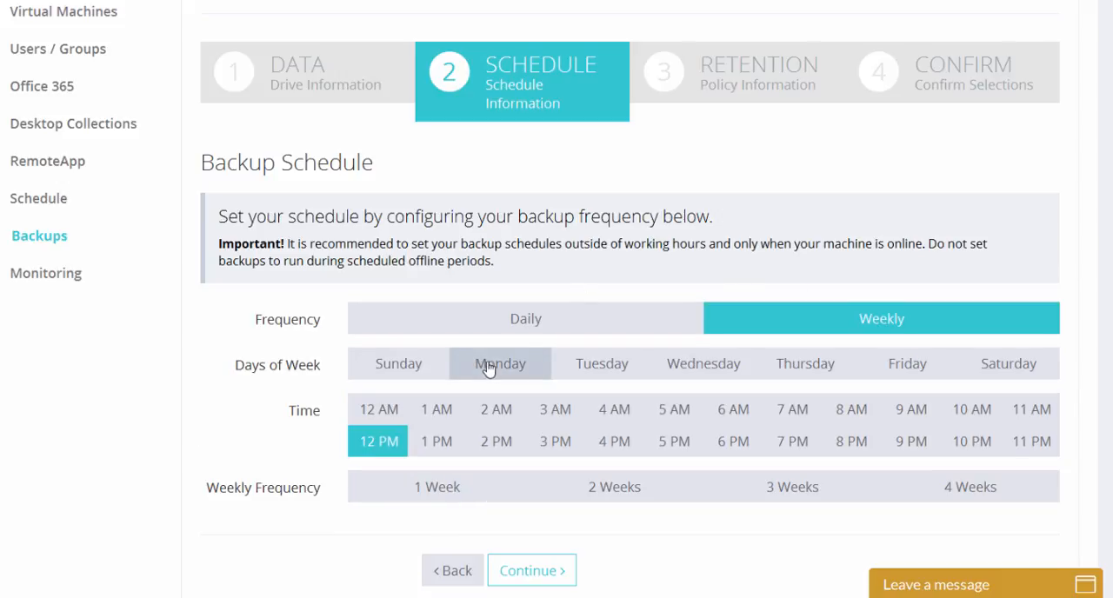
click(377, 442)
drag(498, 367, 609, 364)
drag(706, 362, 877, 367)
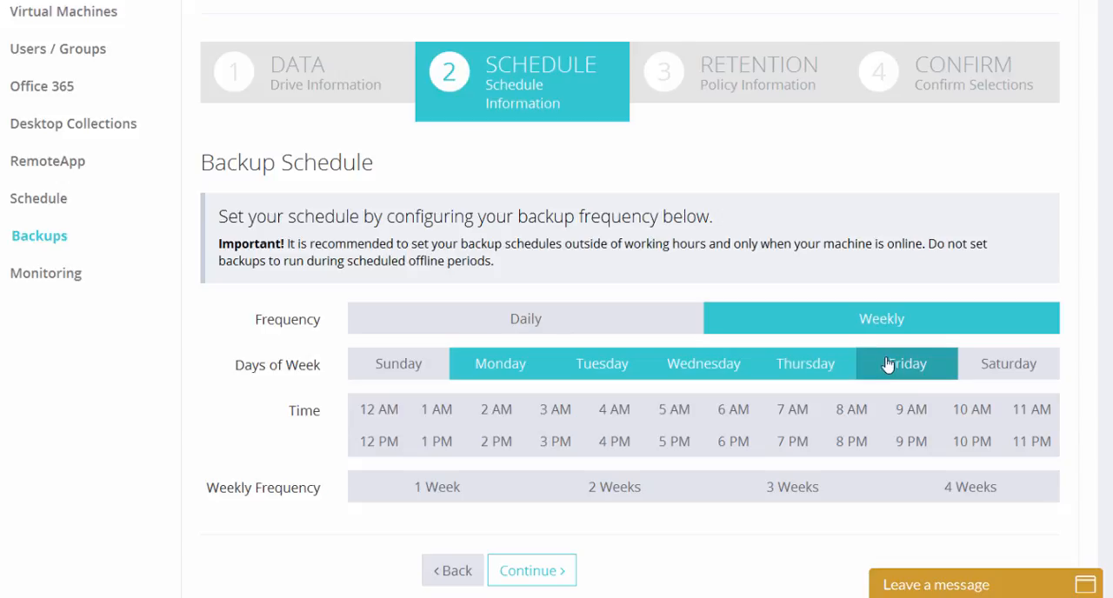
click(428, 491)
click(374, 443)
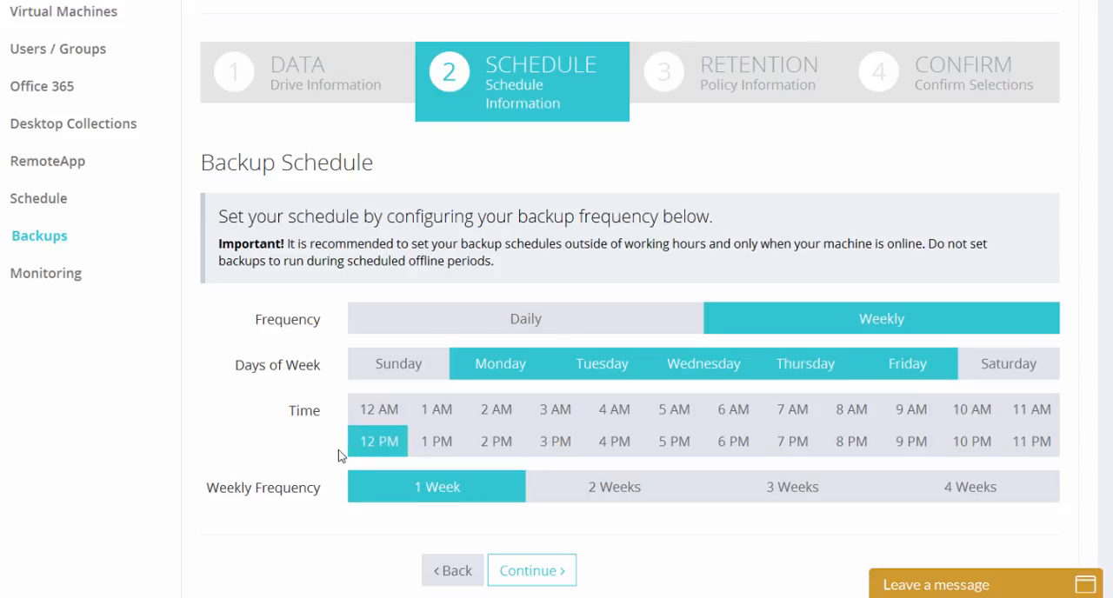
click(556, 572)
Set the weekly retention policy to Monday with a rate of 52 weeks.
scroll(97, 504, down, 1)
scroll(98, 507, down, 1)
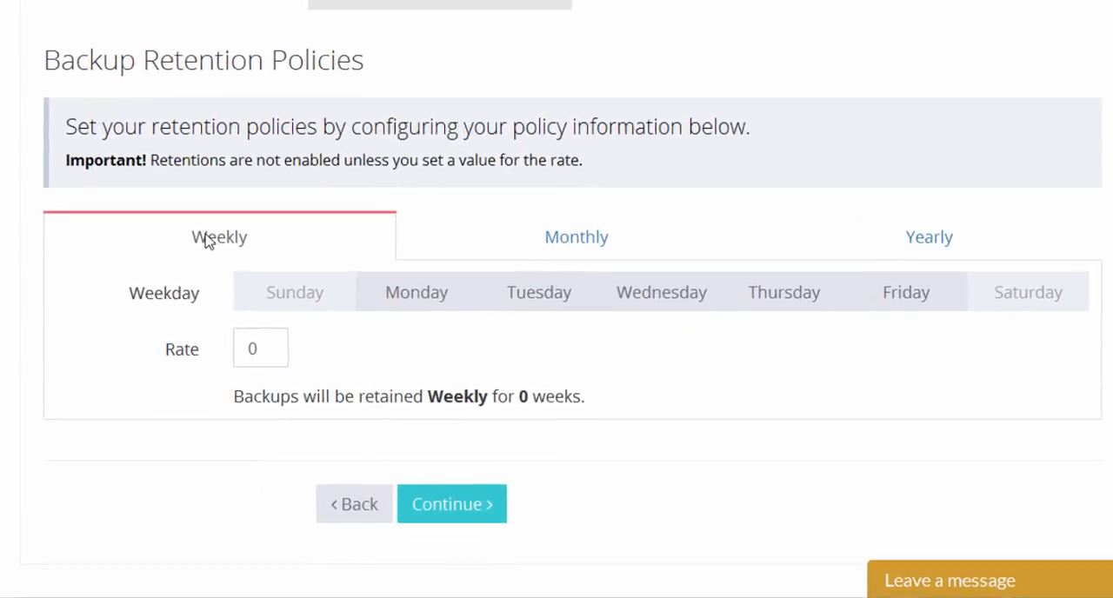
click(411, 301)
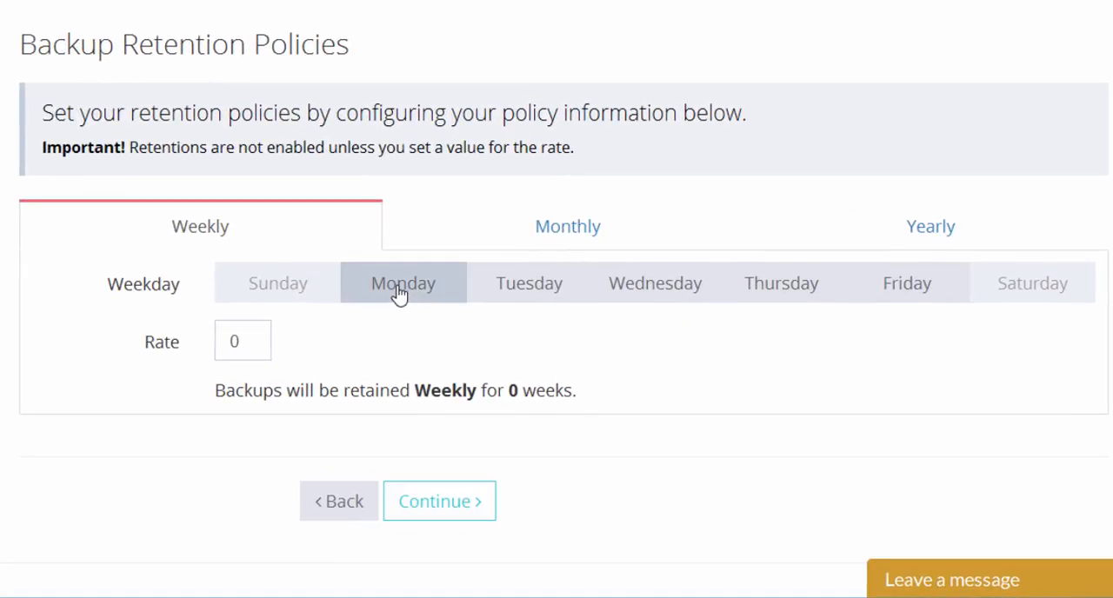
double_click(254, 342)
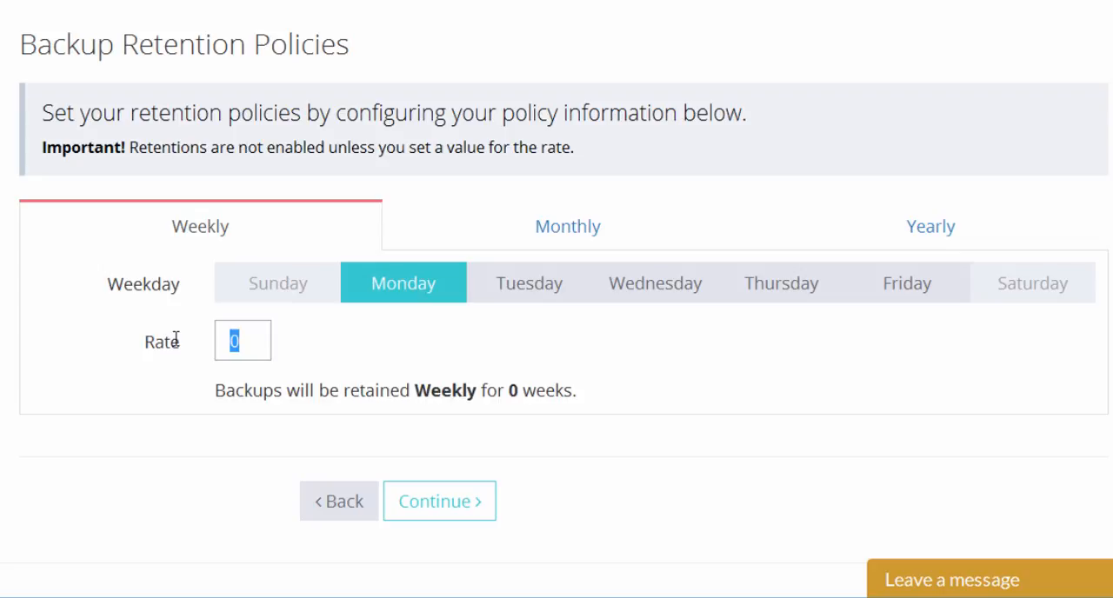
text(52)
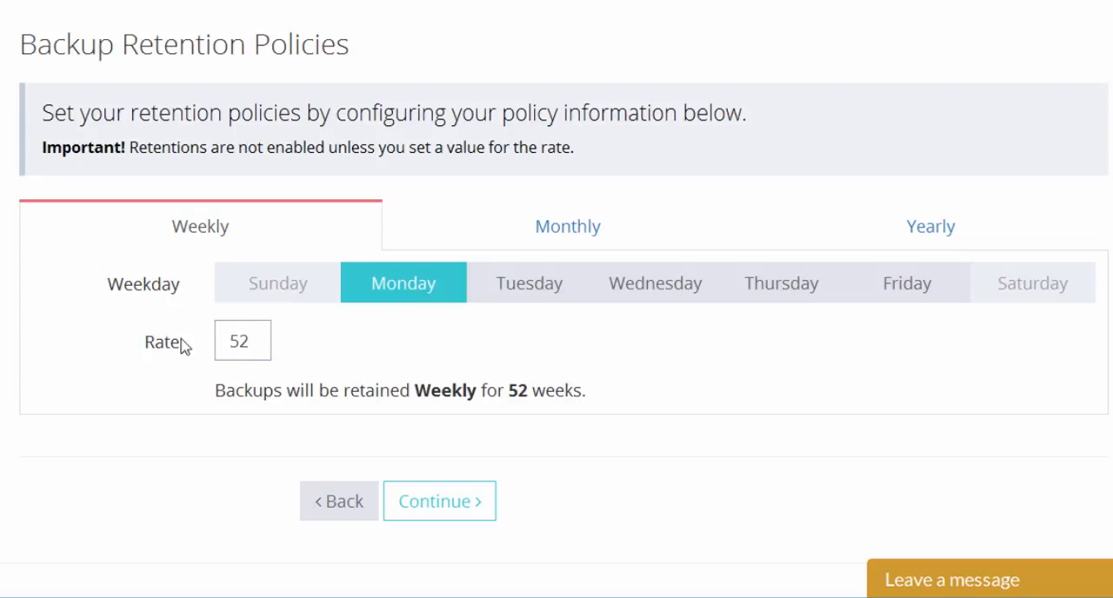
Set the monthly retention policy to Monday of the First Week with a rate of 36 months.
click(567, 242)
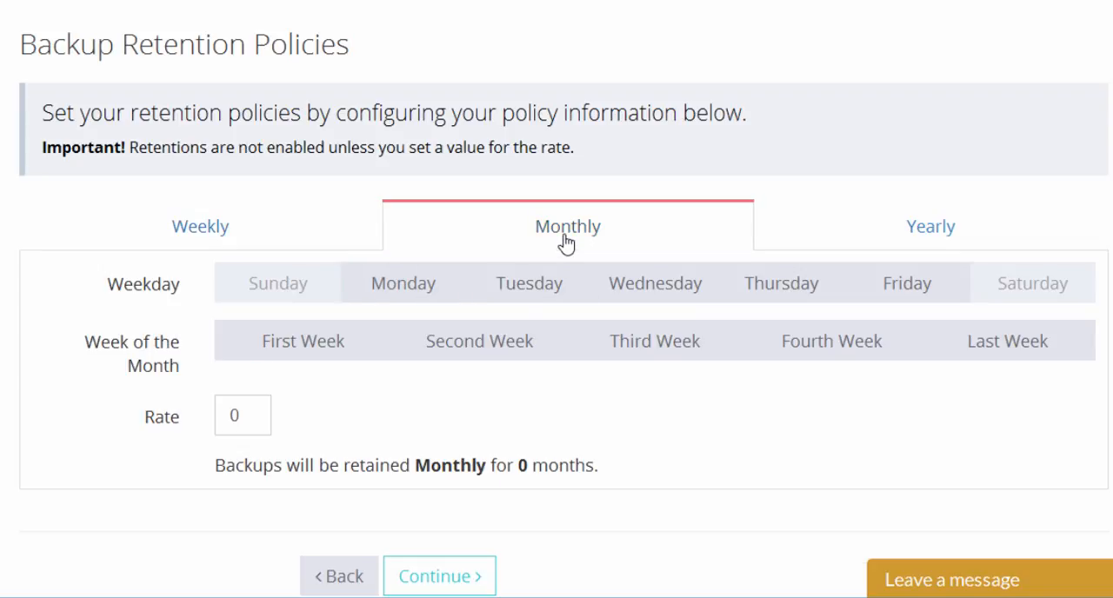
click(405, 292)
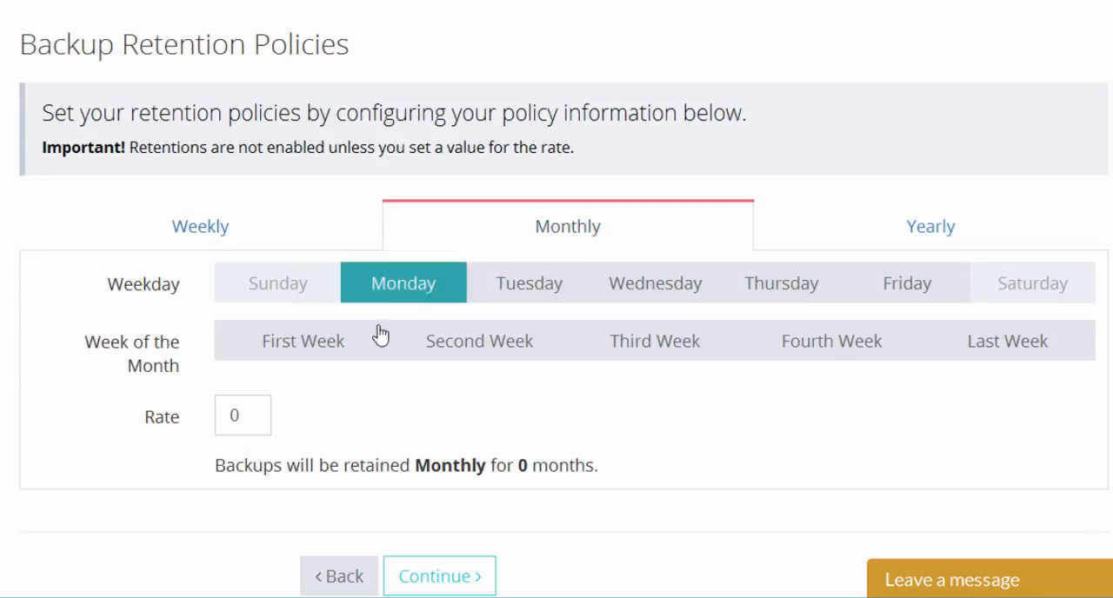
click(302, 351)
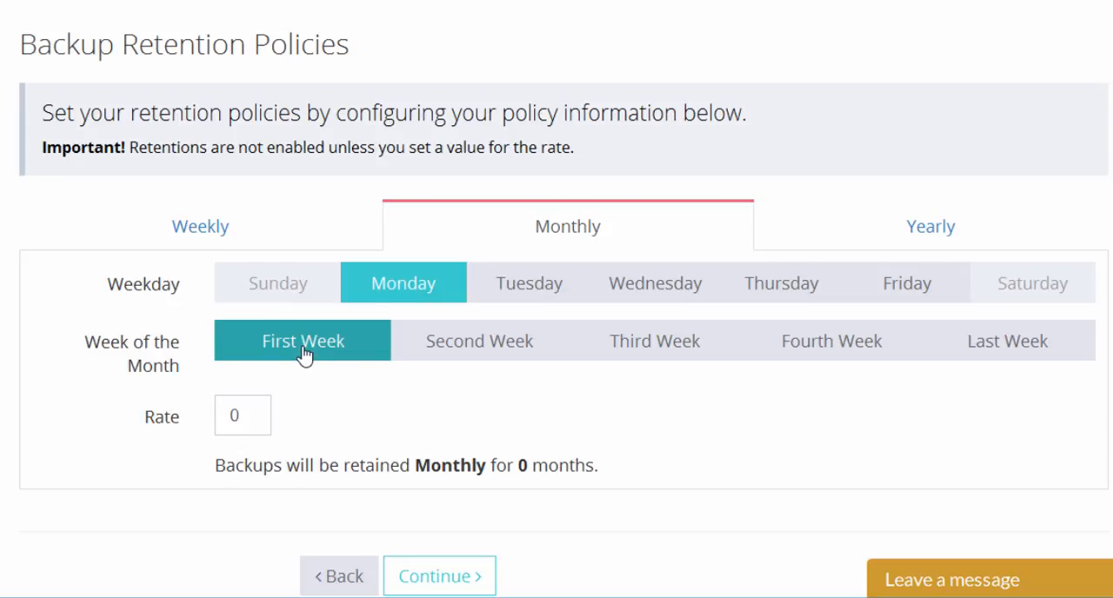
drag(260, 417, 220, 416)
text(36)
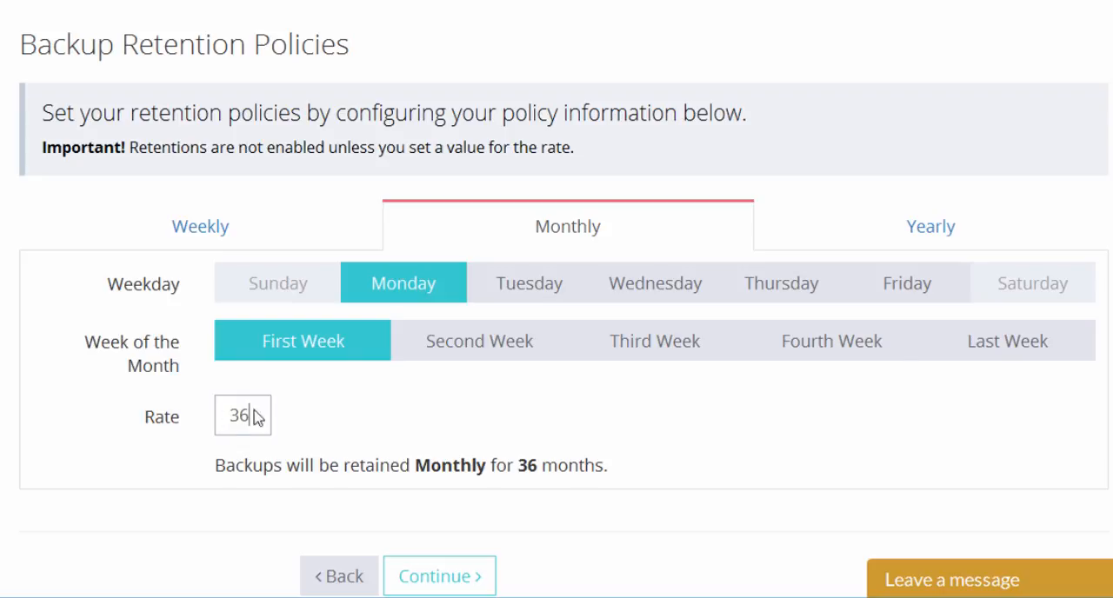
Set yearly retention to Monday of the First Week in January, April, July and October for 10 years, and proceed to confirmation.
click(952, 231)
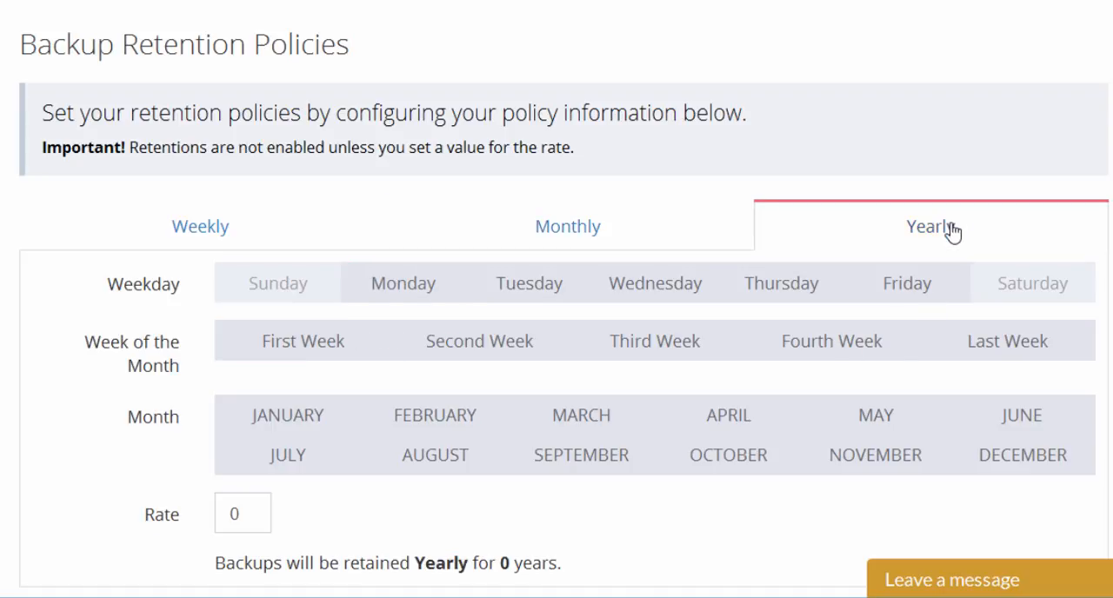
scroll(884, 231, down, 3)
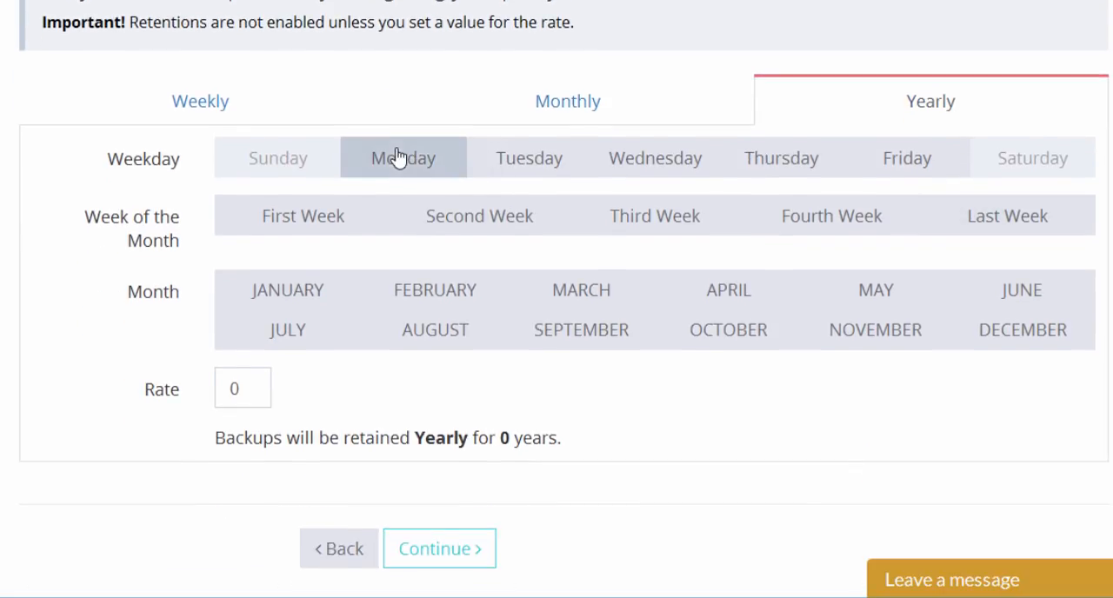
click(399, 158)
click(296, 224)
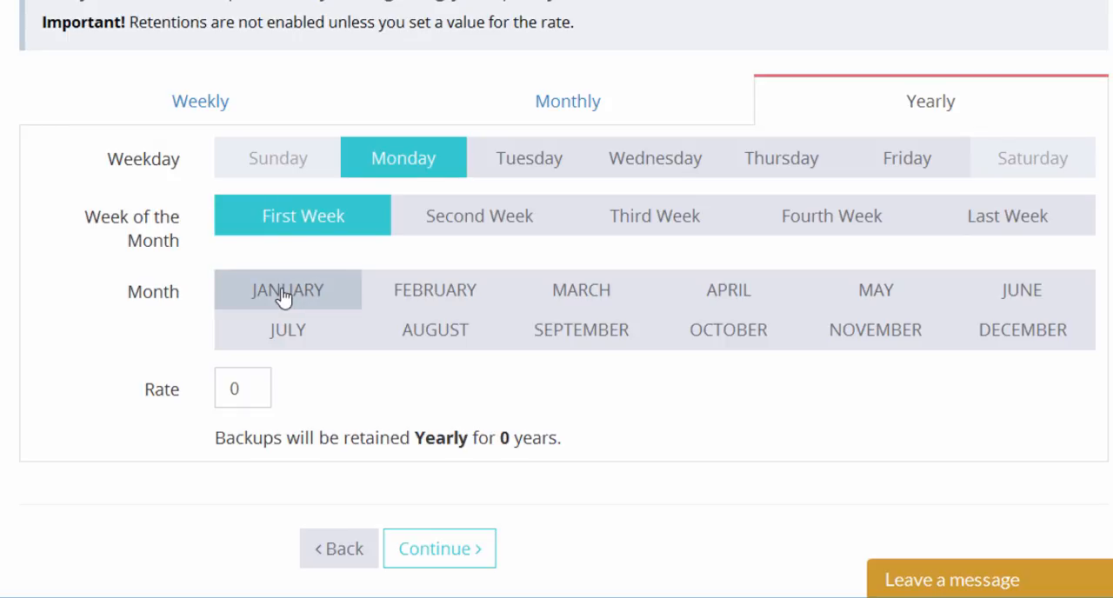
click(300, 296)
click(722, 295)
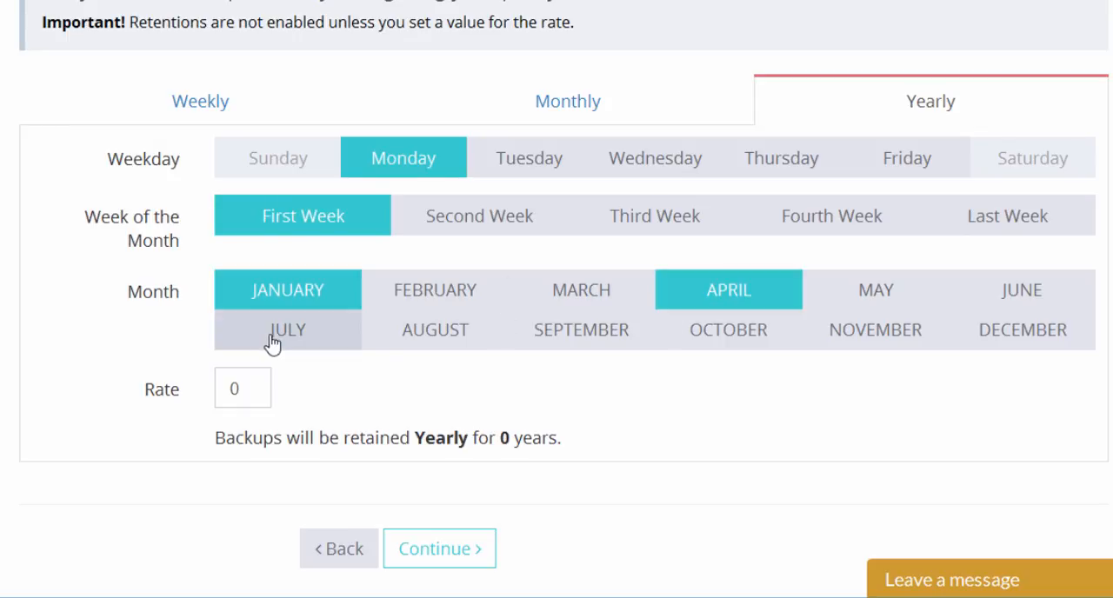
click(268, 340)
click(693, 341)
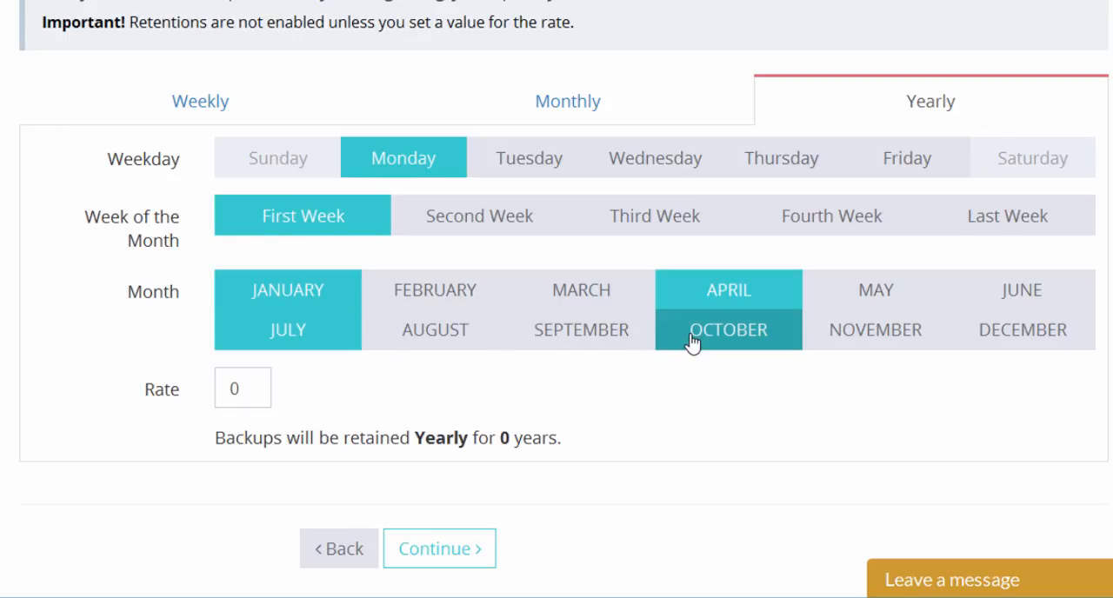
drag(260, 389, 195, 390)
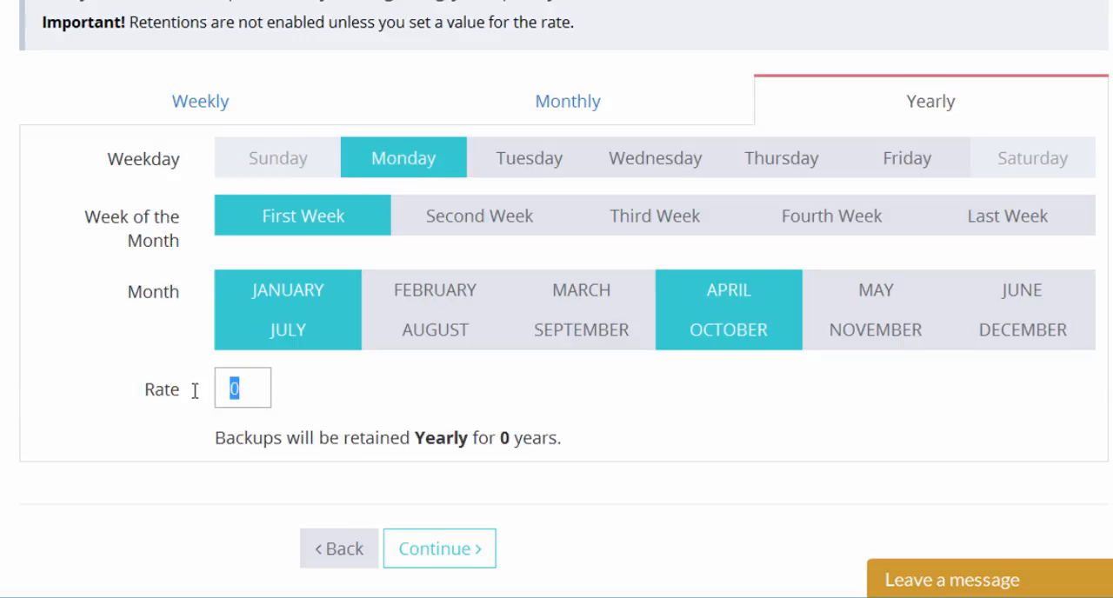
text(10)
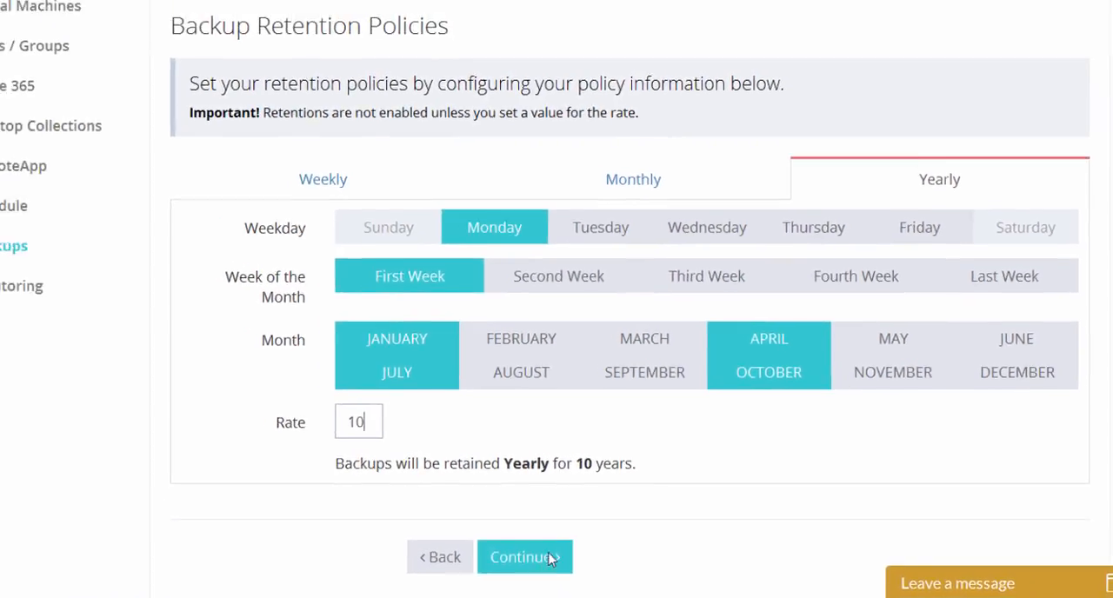
click(547, 558)
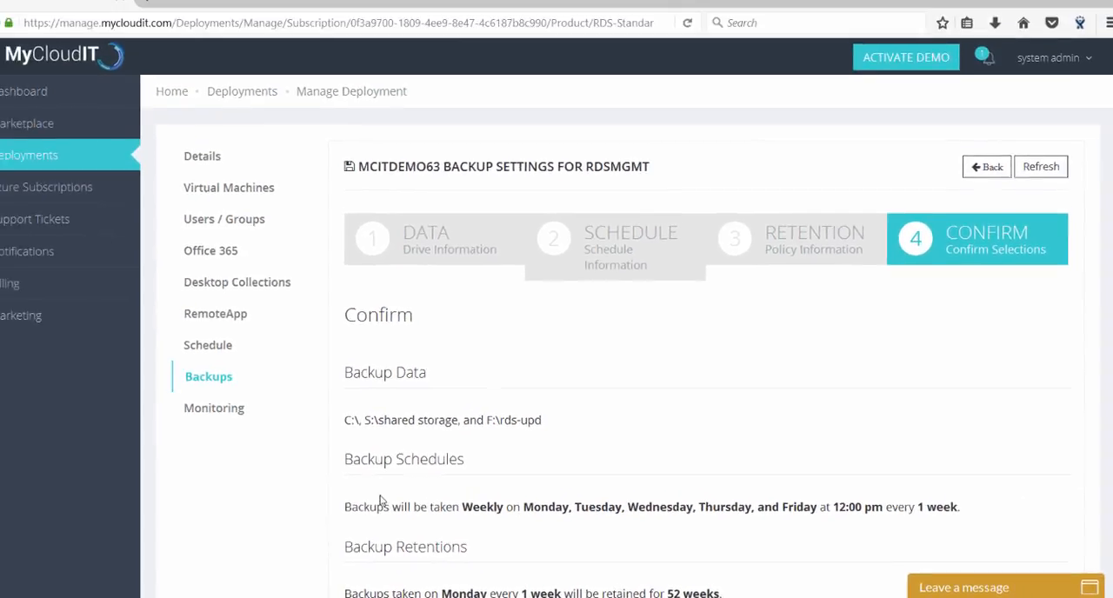
Review the backup data, schedule and retention summary and submit the RDSMgmt backup configuration.
scroll(576, 385, down, 3)
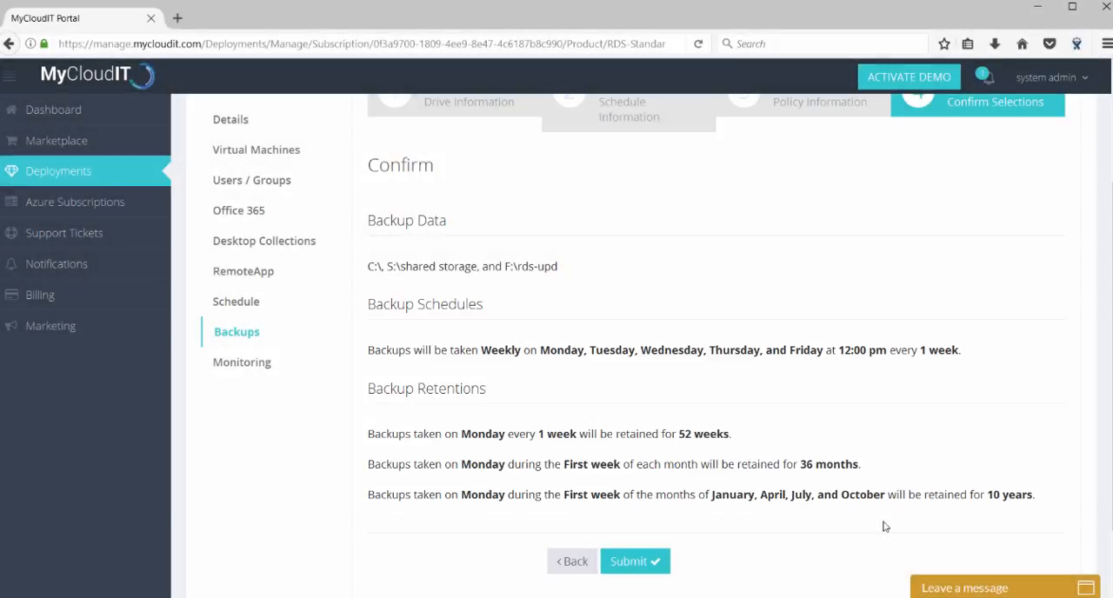
click(634, 561)
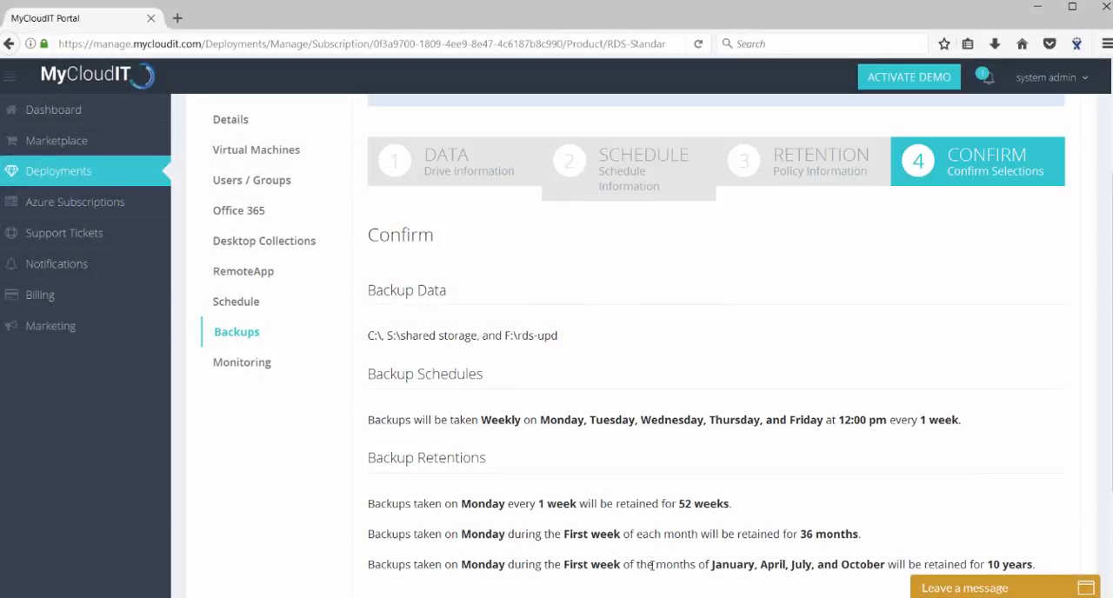
scroll(585, 481, down, 3)
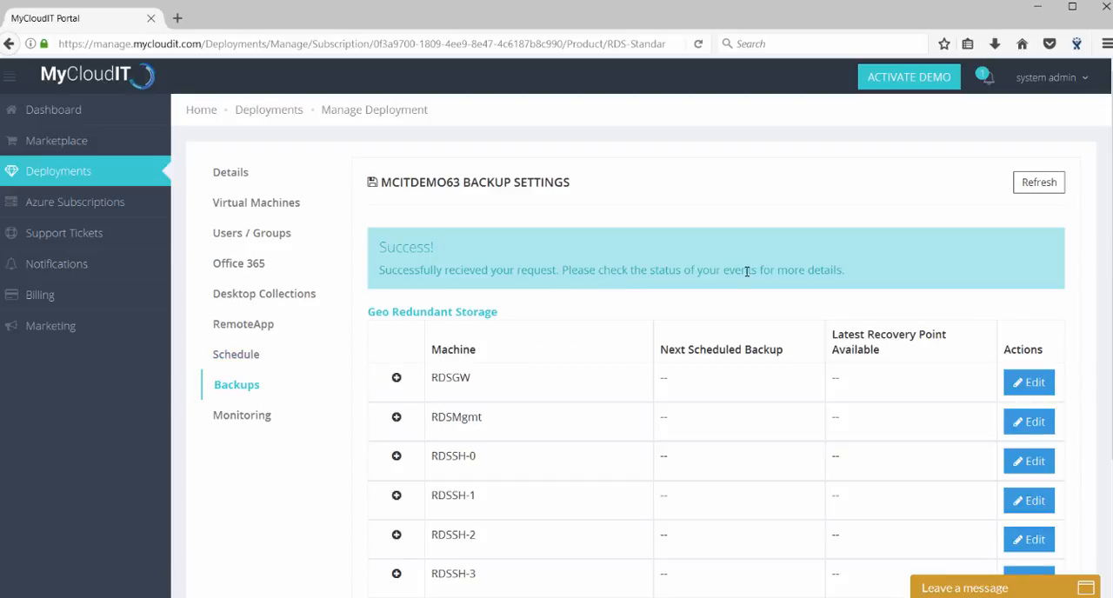
Check RDSMgmt's entry in the machine backup list, view its saved drive selections, and return to the list.
scroll(749, 273, down, 2)
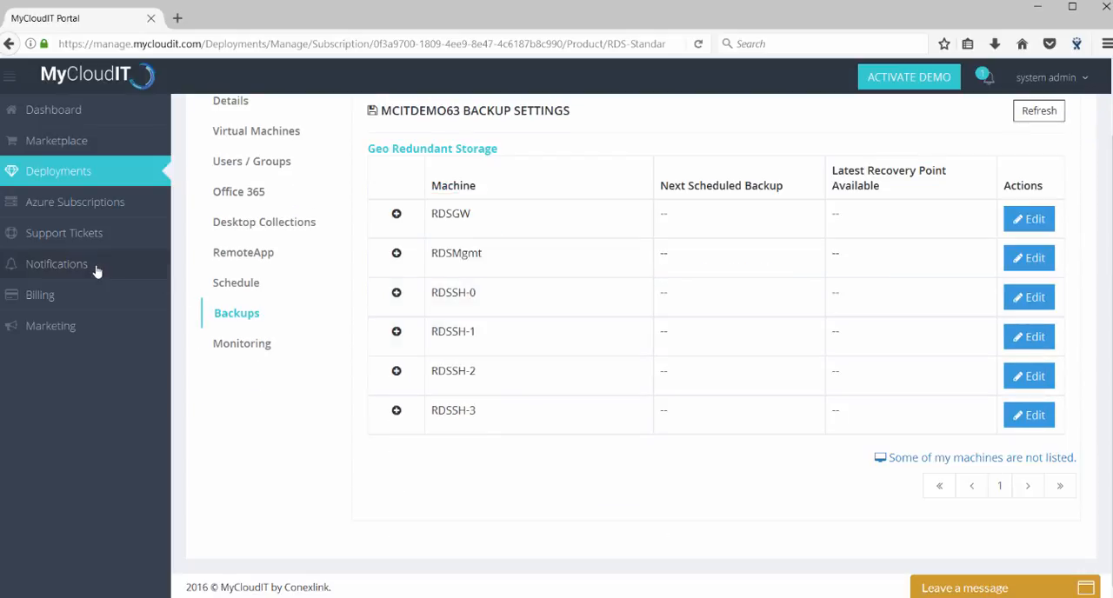
scroll(913, 305, up, 2)
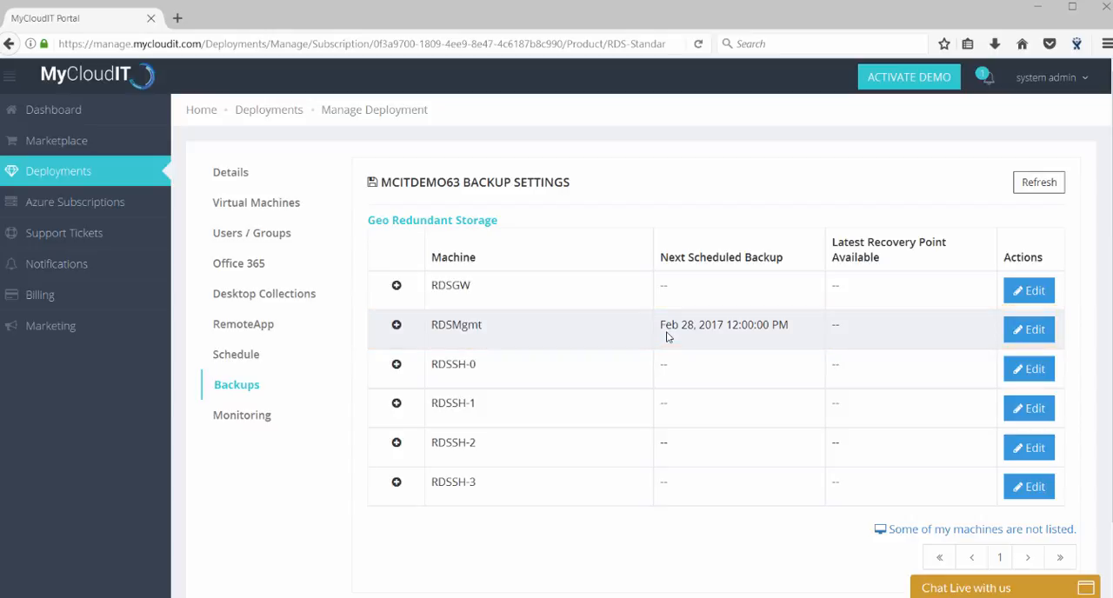
click(1029, 330)
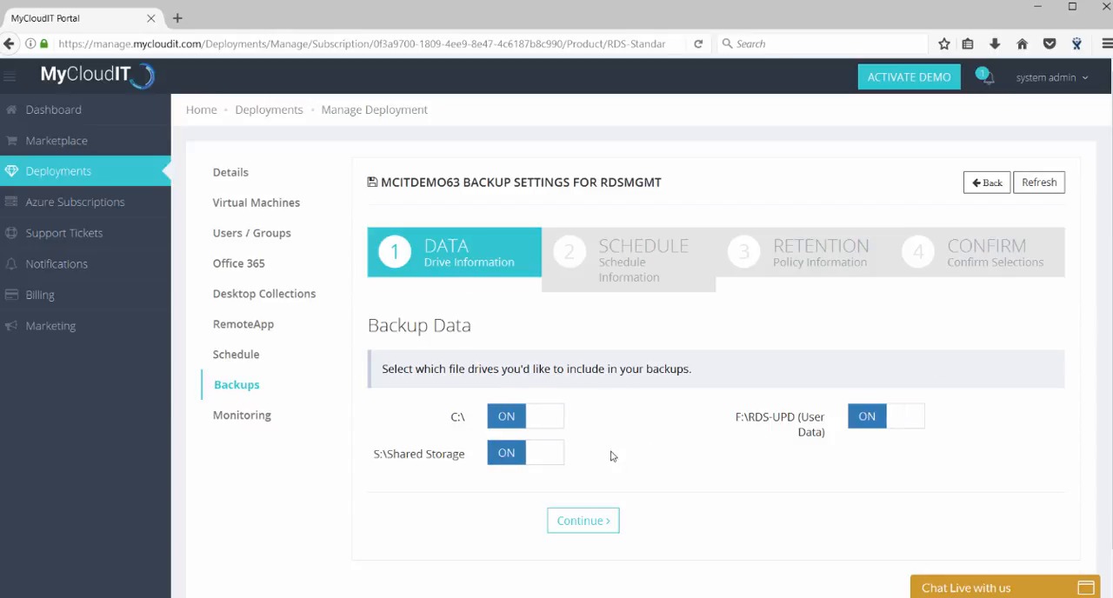
click(1001, 190)
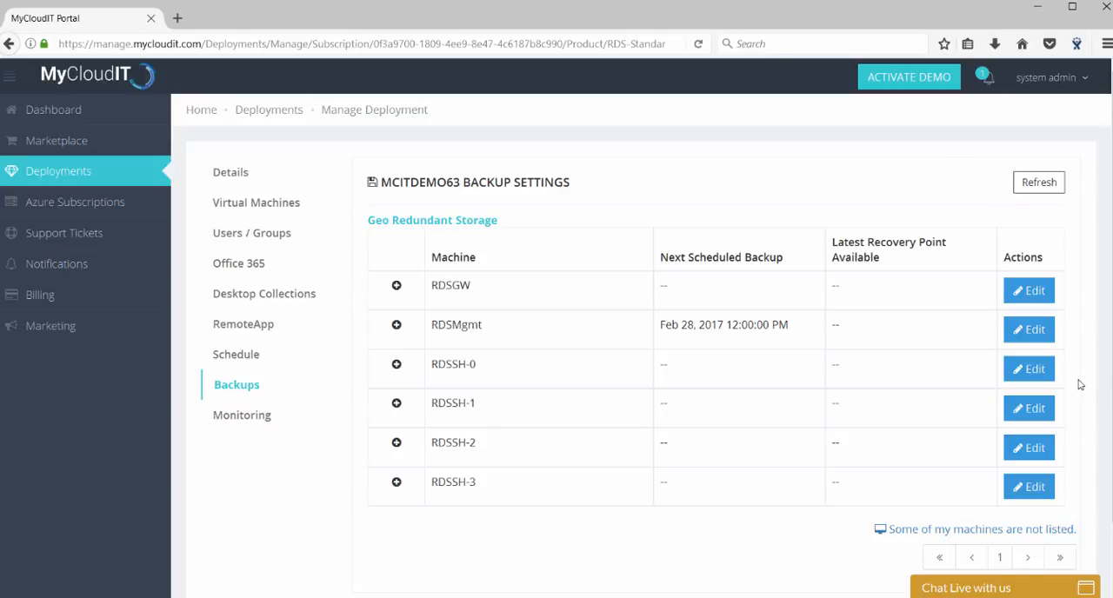